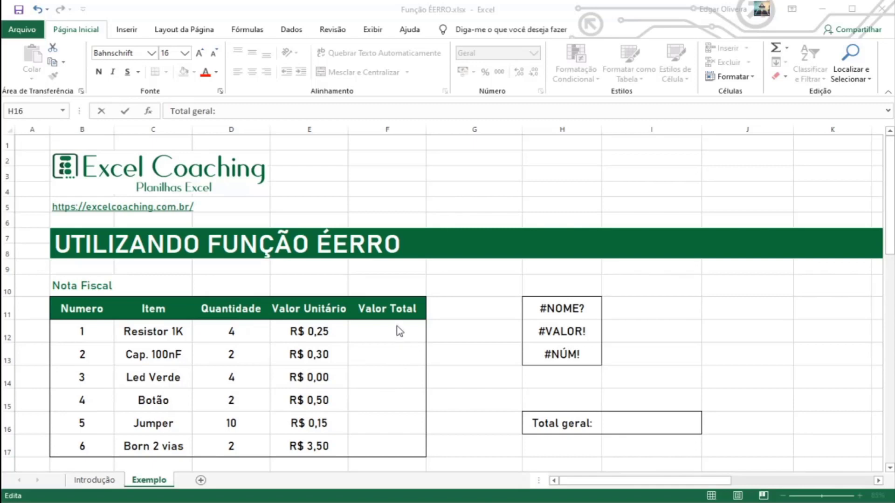
Enter the function names ÉRRO, ÉERROS and SEERRO as text in cells J11, J12 and J13.
{"action": "key", "text": "Escape"}
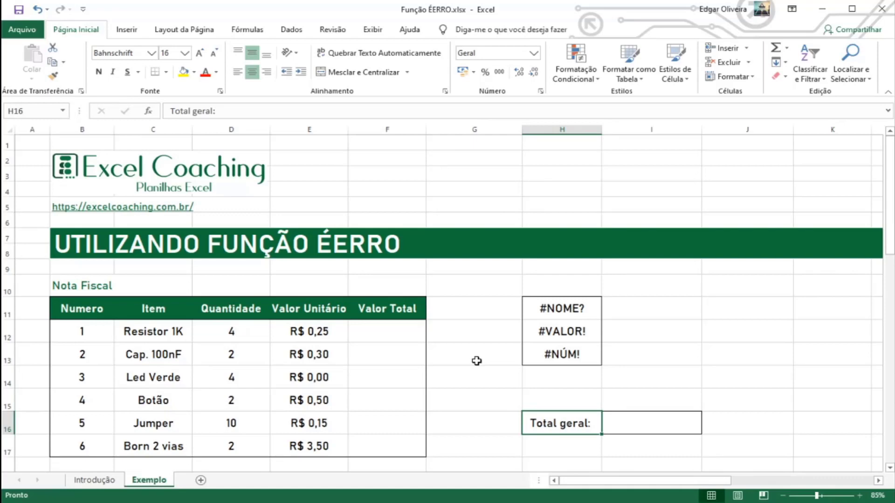
{"action": "left_click", "coordinate": [731, 312]}
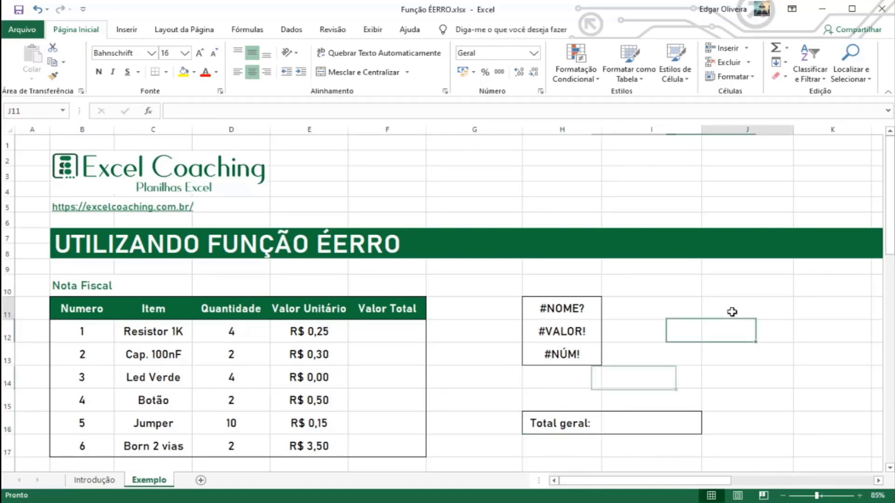
{"action": "type", "text": "'ÉRRO"}
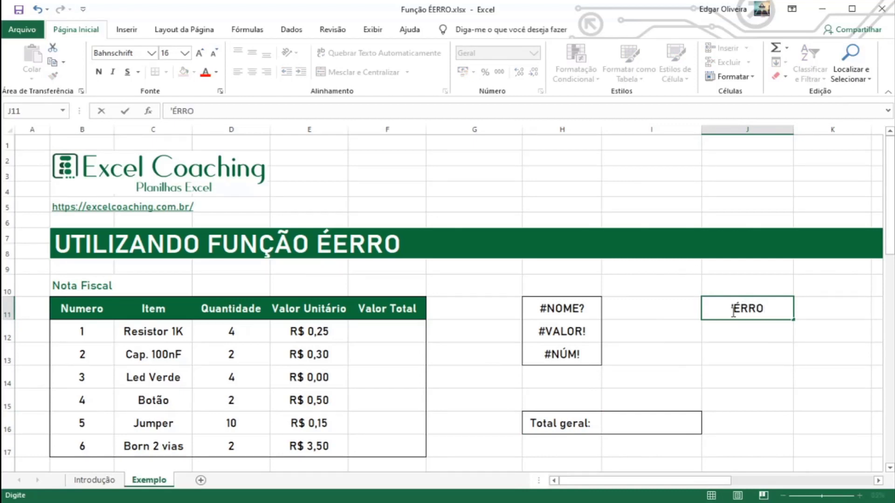
{"action": "key", "text": "Return"}
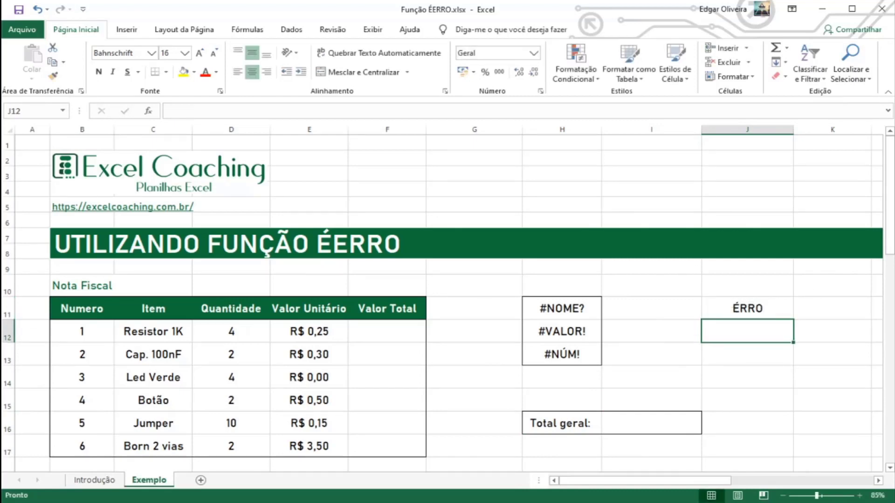
{"action": "type", "text": "'ÉERRO"}
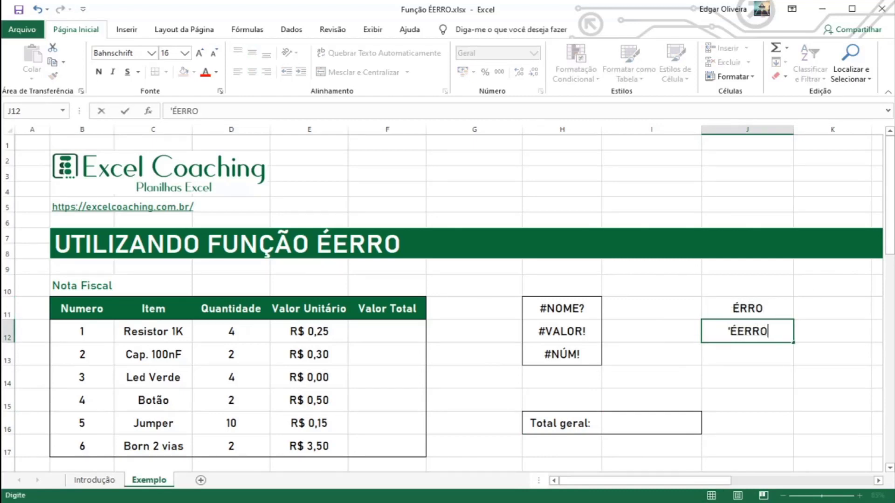
{"action": "type", "text": "S"}
{"action": "key", "text": "Return"}
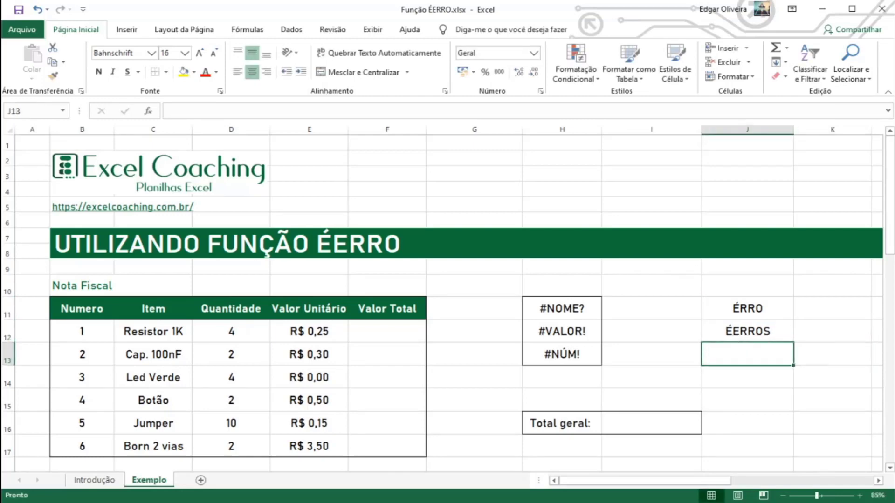
{"action": "type", "text": "'SEERRO"}
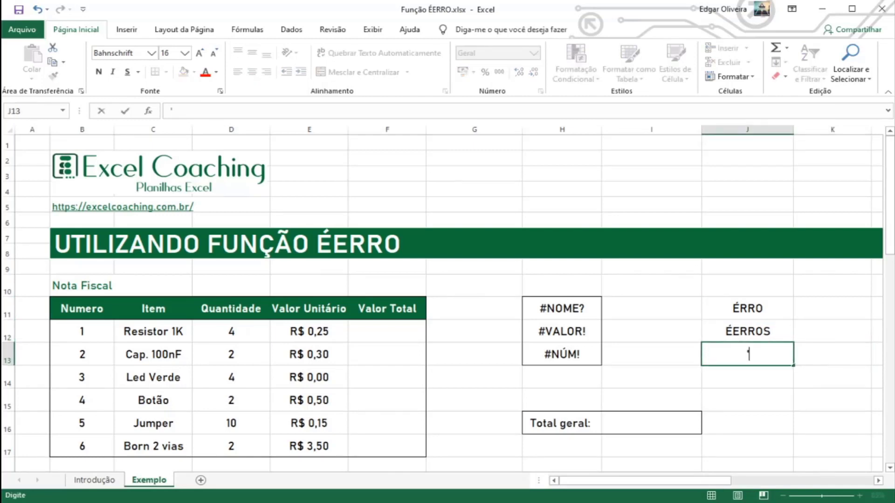
{"action": "key", "text": "Return"}
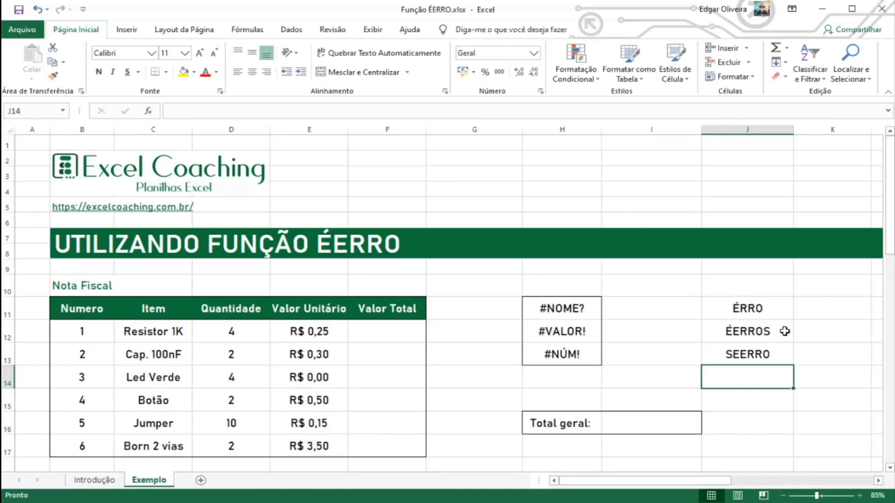
Clear the three function names from cells J11:J13.
{"action": "left_click_drag", "start_coordinate": [744, 305], "coordinate": [734, 354]}
{"action": "key", "text": "Delete"}
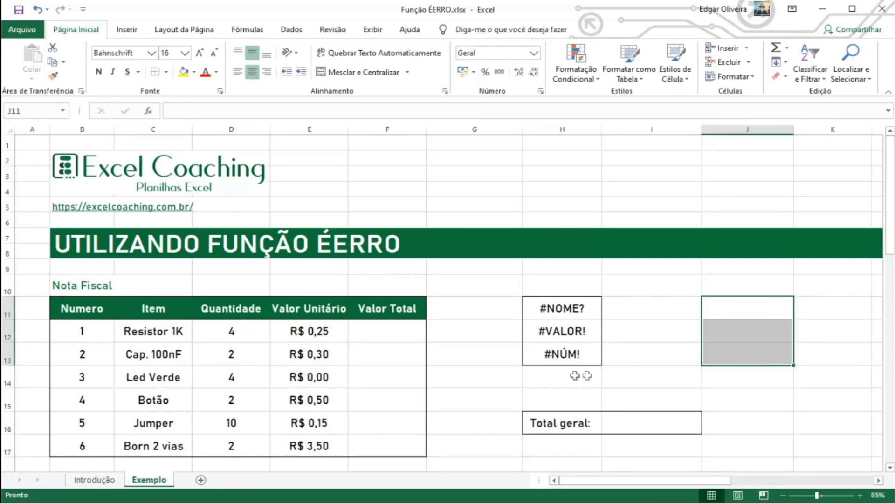
Calculate Valor Total in F12 with the formula =D12*E12 and fill it down to F17.
{"action": "left_click", "coordinate": [405, 338]}
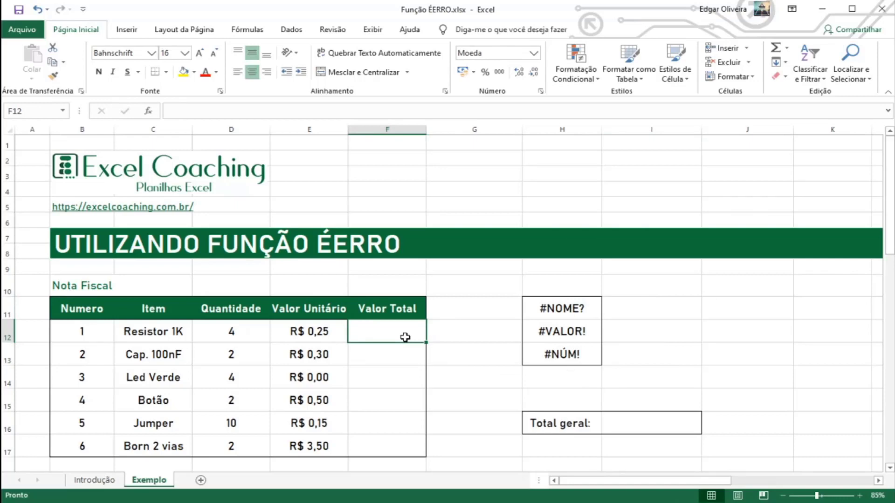
{"action": "type", "text": "="}
{"action": "left_click", "coordinate": [228, 332]}
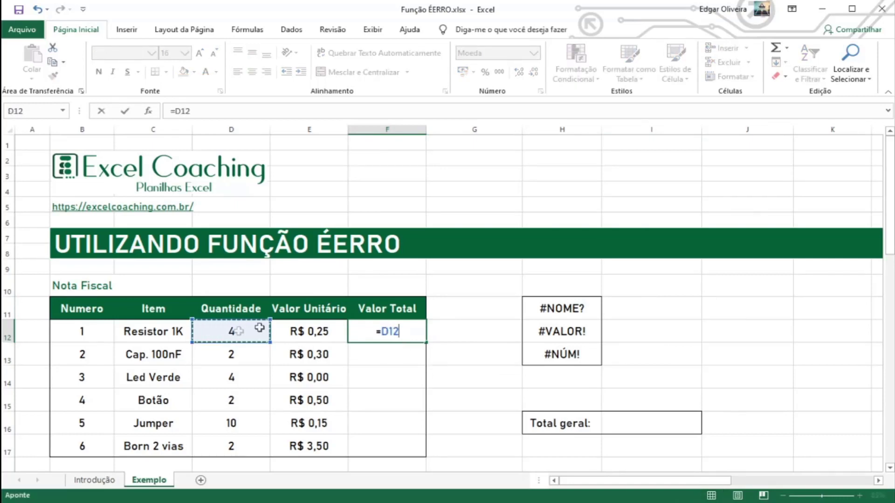
{"action": "type", "text": "*"}
{"action": "left_click", "coordinate": [326, 331]}
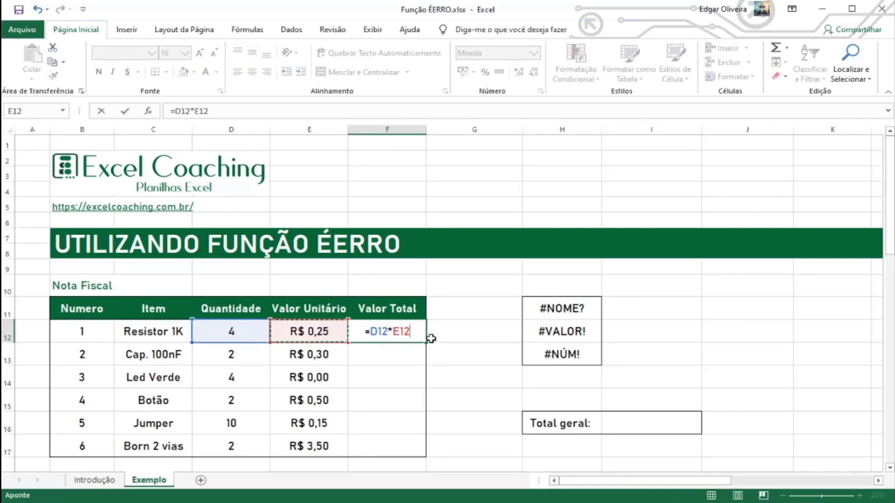
{"action": "key", "text": "ctrl+Return"}
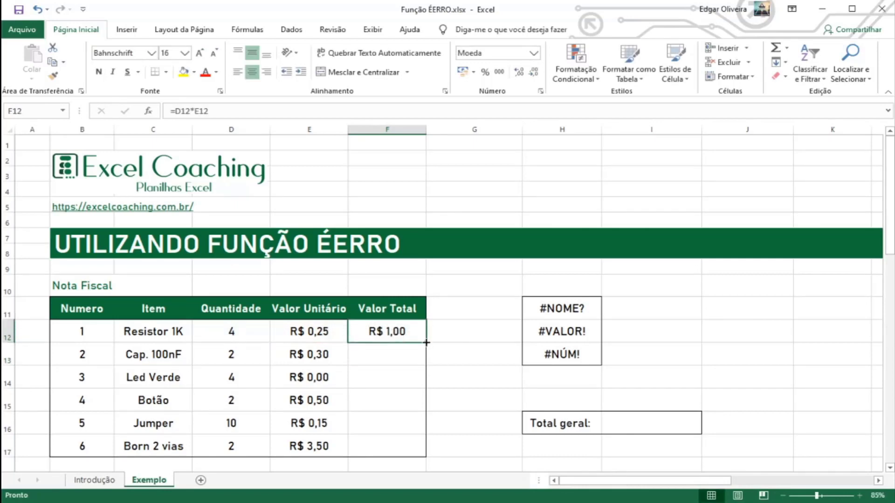
{"action": "left_click_drag", "start_coordinate": [426, 342], "coordinate": [425, 454]}
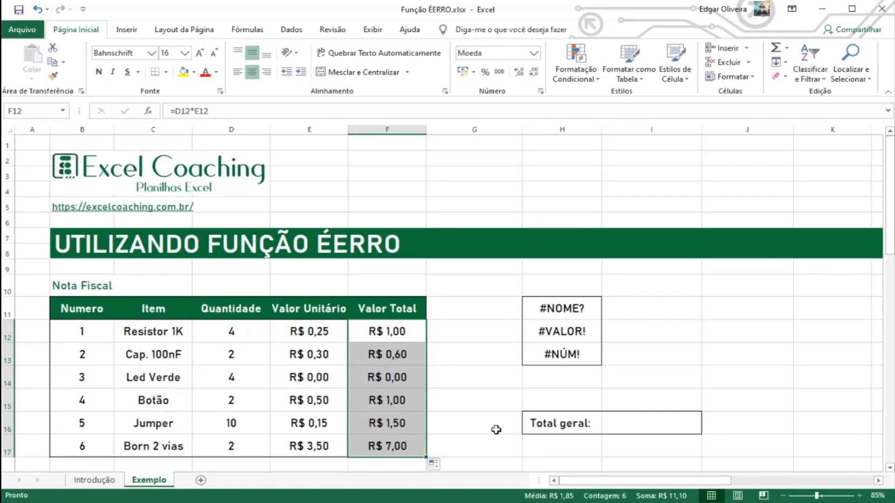
Sum the Valor Total column F12:F17 with SOMA in cell I16, beside Total geral.
{"action": "left_click", "coordinate": [669, 425]}
{"action": "type", "text": "=SOM"}
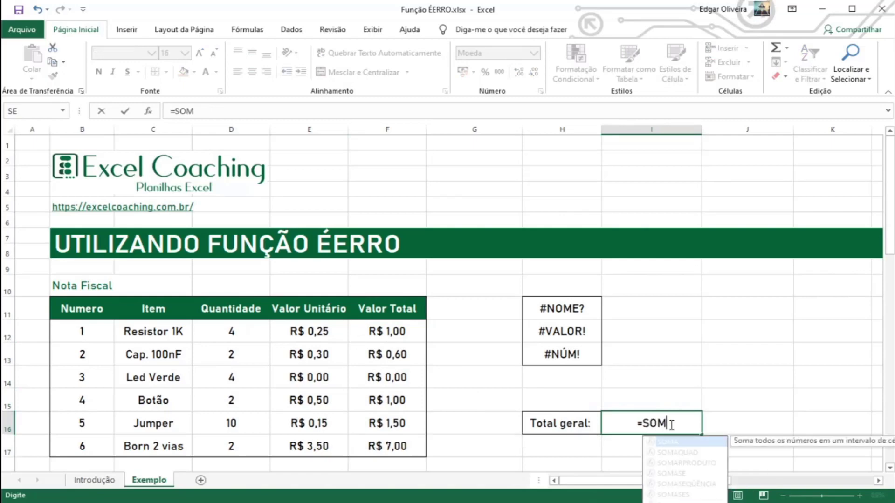
{"action": "key", "text": "Tab"}
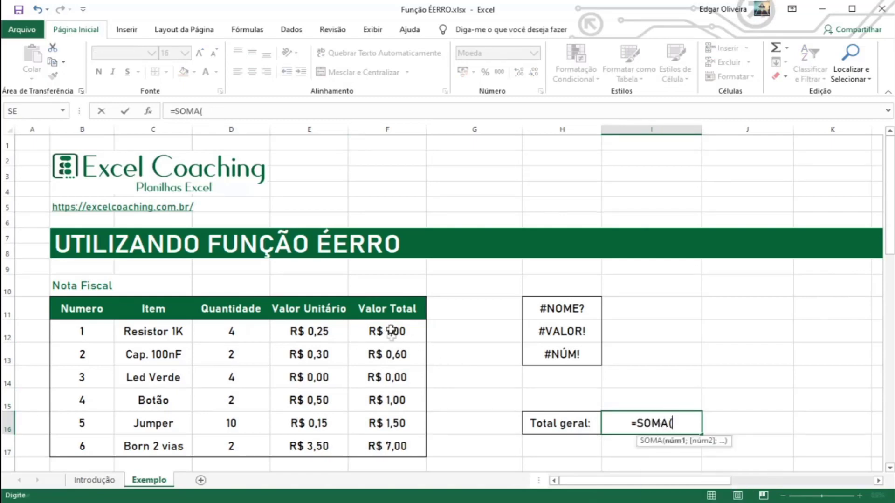
{"action": "left_click_drag", "start_coordinate": [388, 334], "coordinate": [388, 446]}
{"action": "key", "text": "Return"}
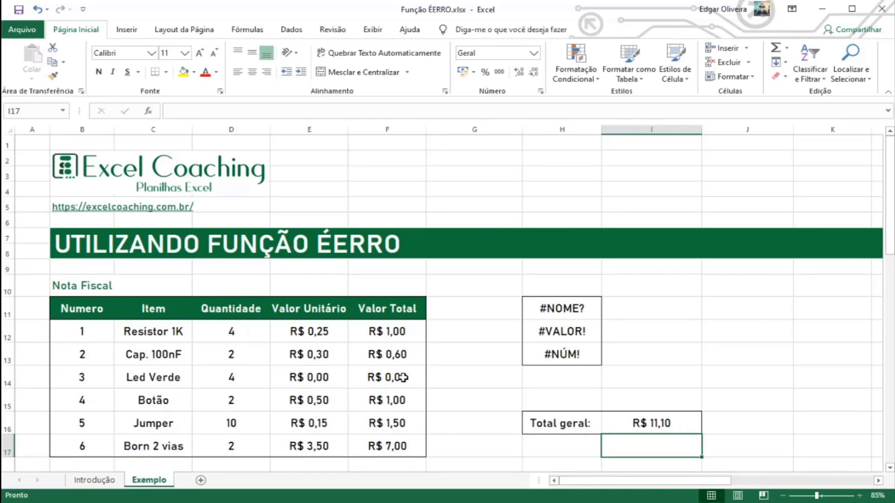
Replace the #NOME? text in H11 with the formula =SOMA(F12:F17).
{"action": "left_click", "coordinate": [582, 308]}
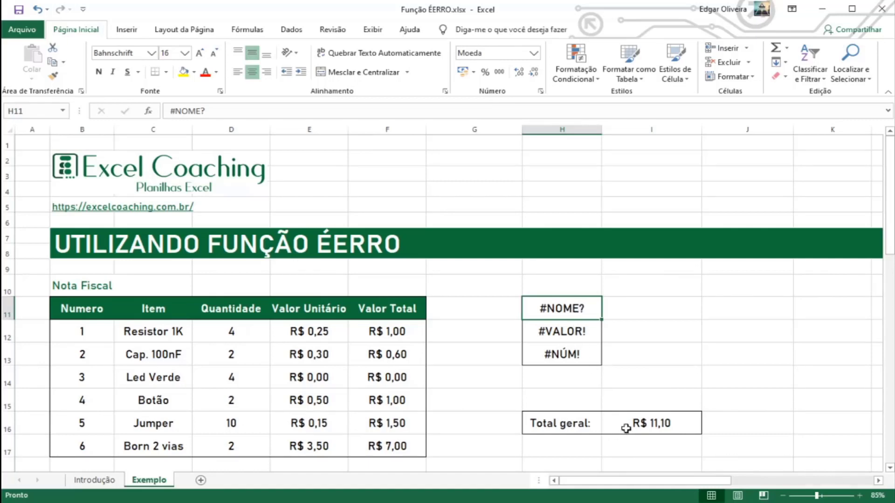
{"action": "type", "text": "="}
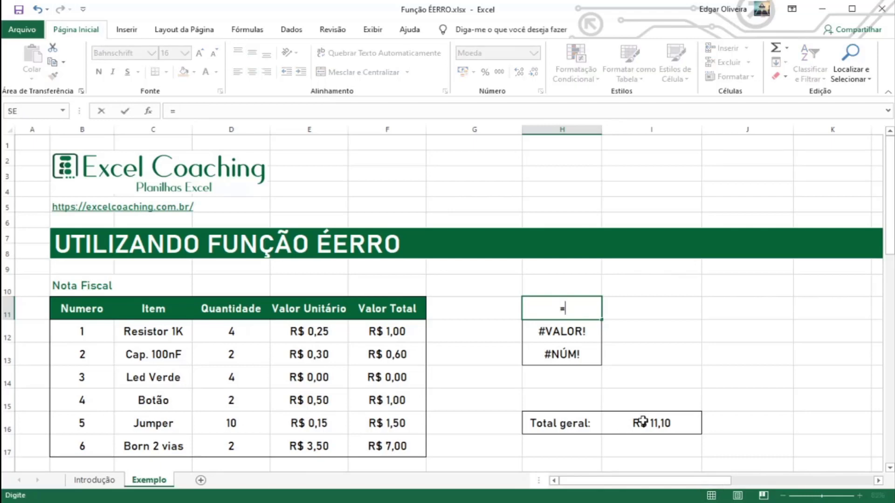
{"action": "type", "text": "soma"}
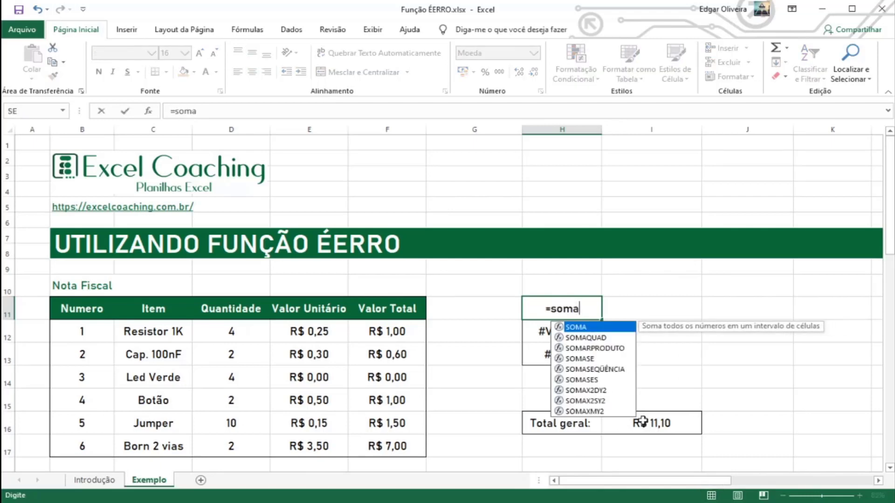
{"action": "key", "text": "Tab"}
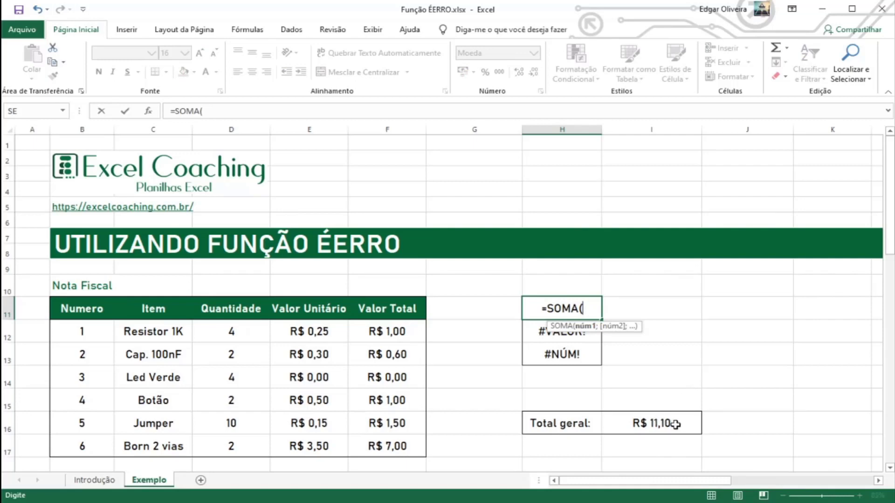
{"action": "left_click", "coordinate": [396, 331]}
{"action": "left_click_drag", "start_coordinate": [395, 330], "coordinate": [411, 450]}
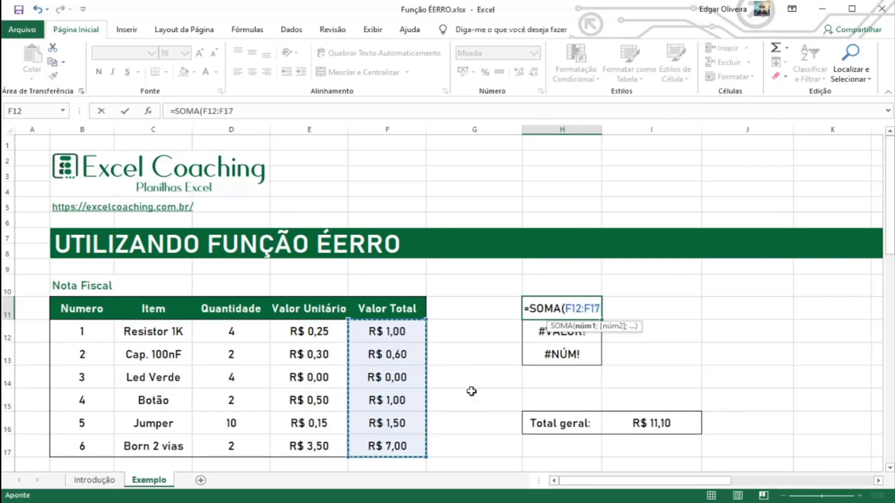
{"action": "key", "text": "Return"}
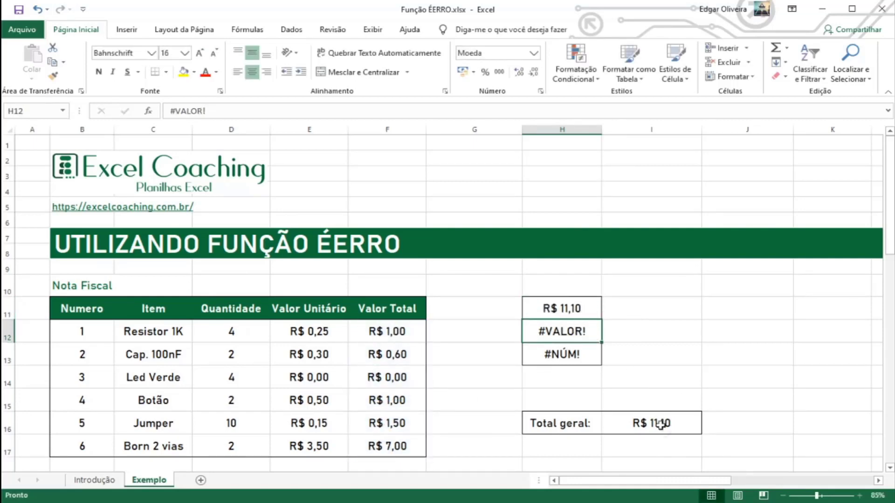
Misspell the function name in H11 on purpose so the formula reads =SOM(F12:F17).
{"action": "left_click", "coordinate": [577, 308]}
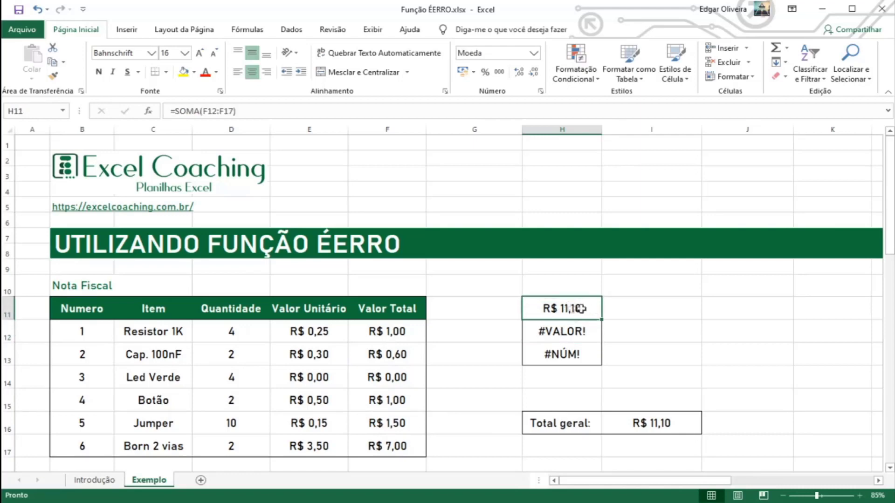
{"action": "double_click", "coordinate": [574, 308]}
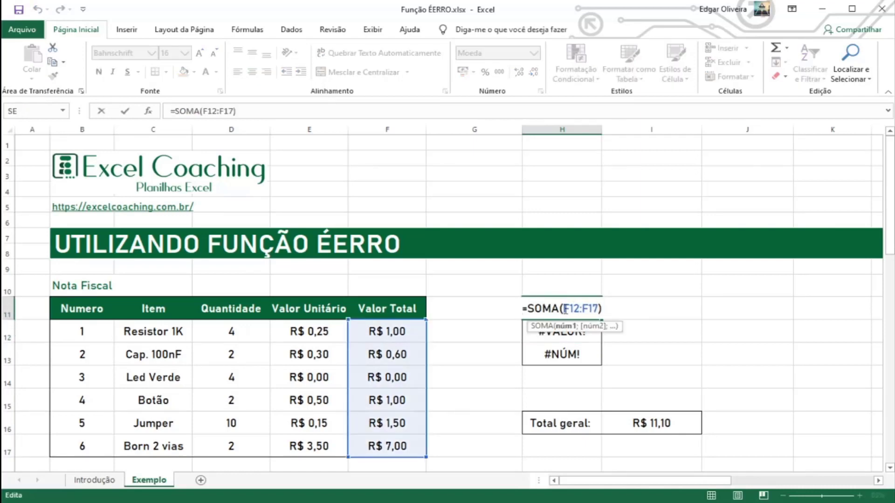
{"action": "left_click", "coordinate": [559, 308]}
{"action": "key", "text": "BackSpace"}
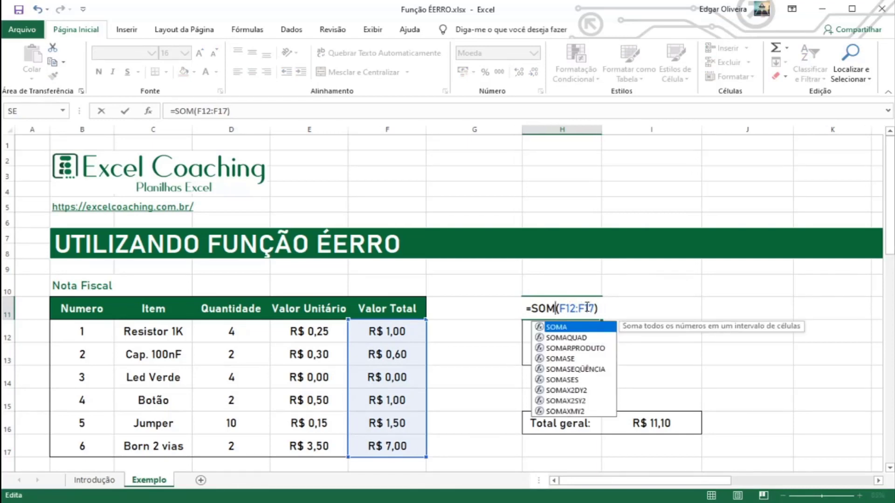
{"action": "key", "text": "Return"}
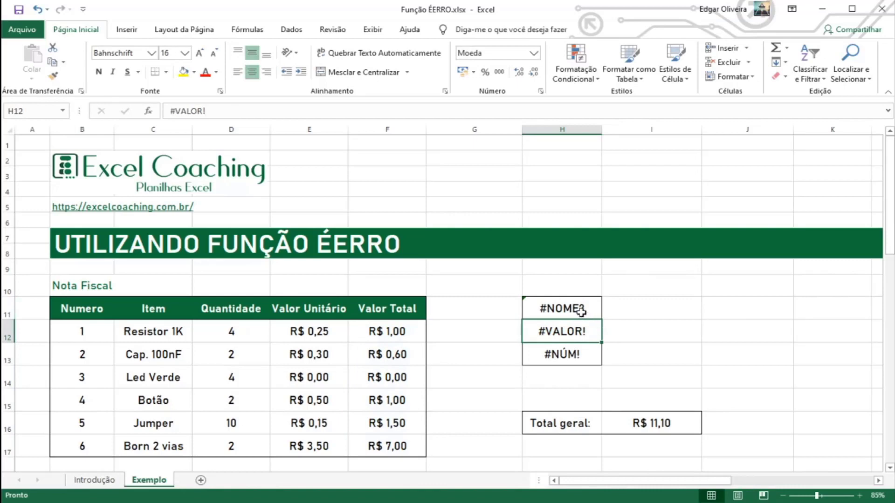
{"action": "left_click", "coordinate": [581, 311]}
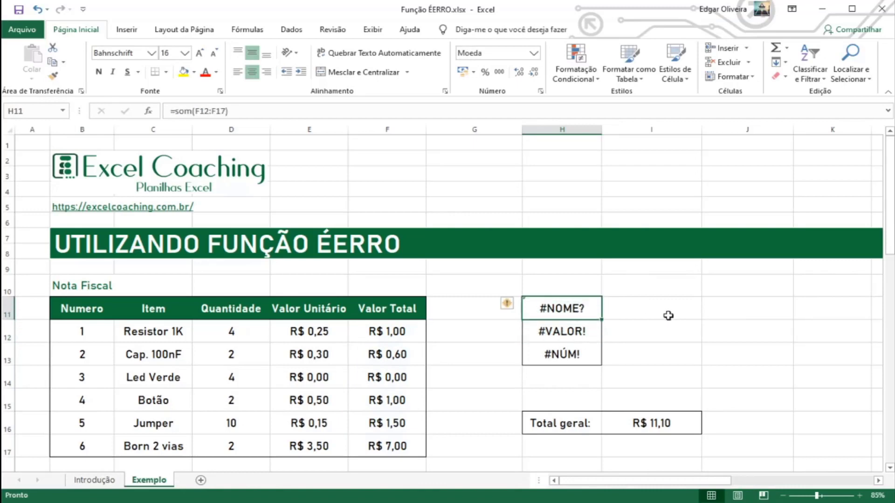
{"action": "left_click", "coordinate": [636, 309]}
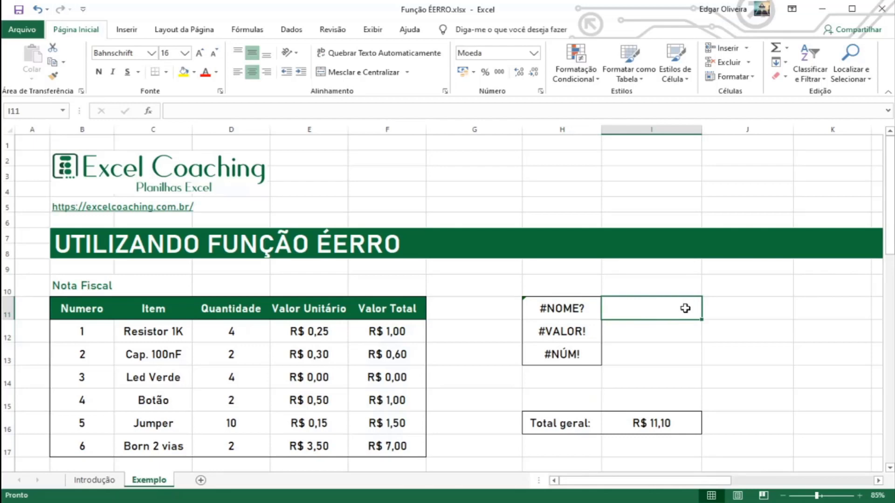
{"action": "type", "text": "=É"}
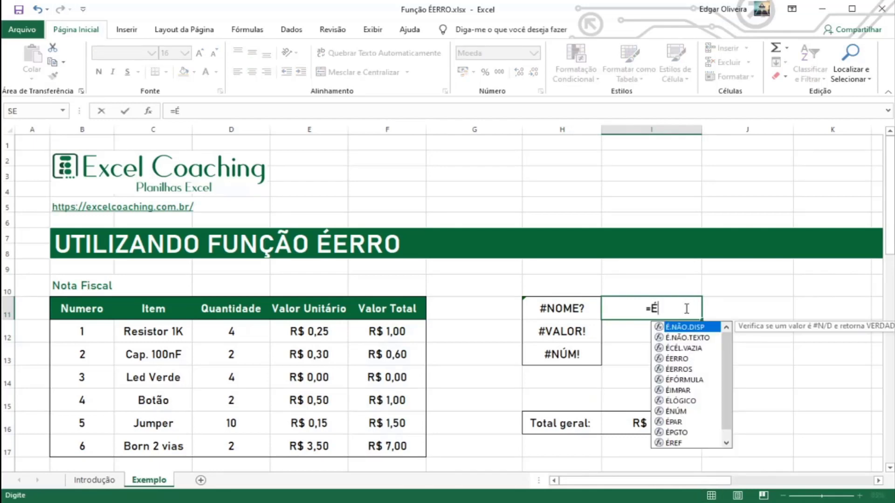
{"action": "type", "text": "RR"}
{"action": "key", "text": "BackSpace"}
{"action": "type", "text": "R"}
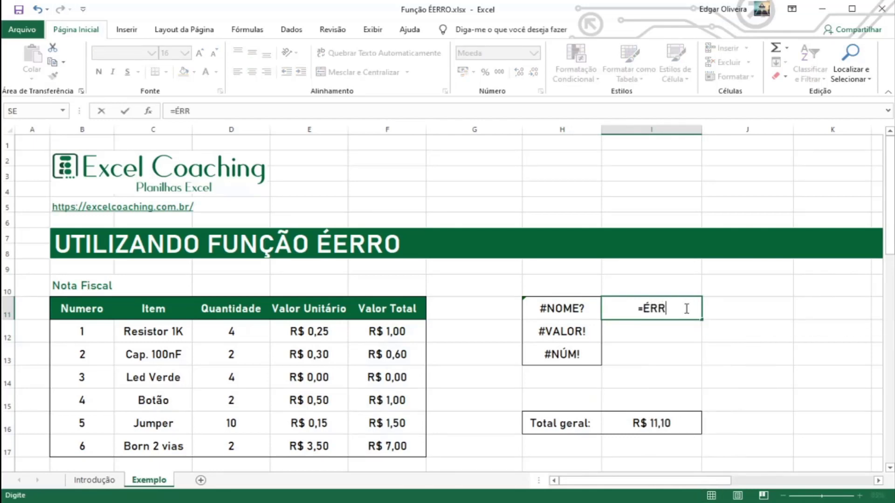
{"action": "key", "text": "BackSpace"}
{"action": "key", "text": "BackSpace"}
{"action": "key", "text": "BackSpace"}
{"action": "key", "text": "BackSpace"}
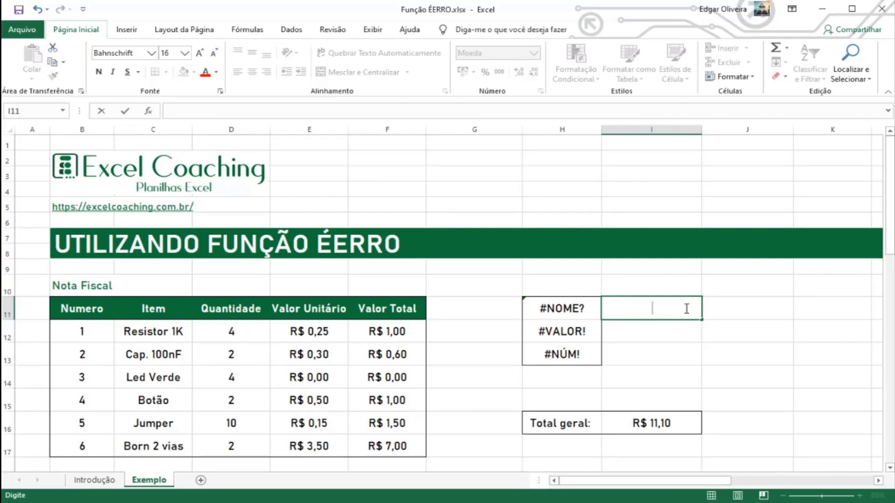
Test the H11 formula for errors by entering =ÉERROS(H11) in cell I11.
{"action": "type", "text": "="}
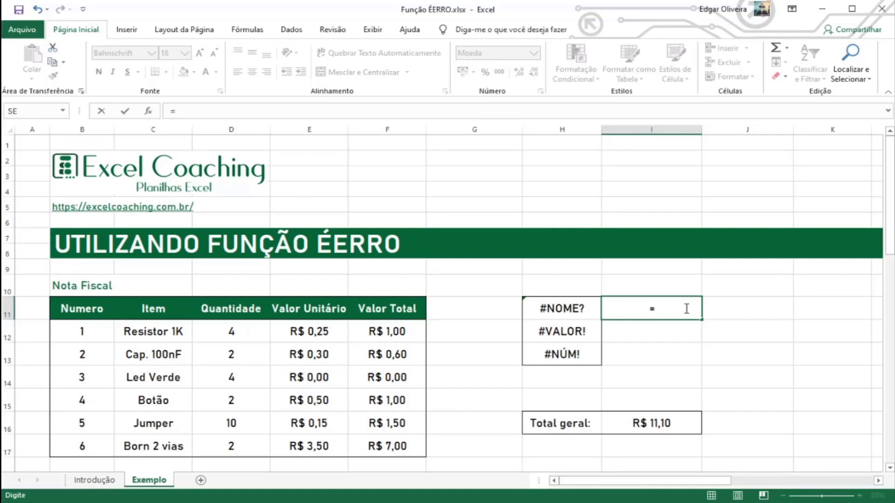
{"action": "type", "text": "ÉERR"}
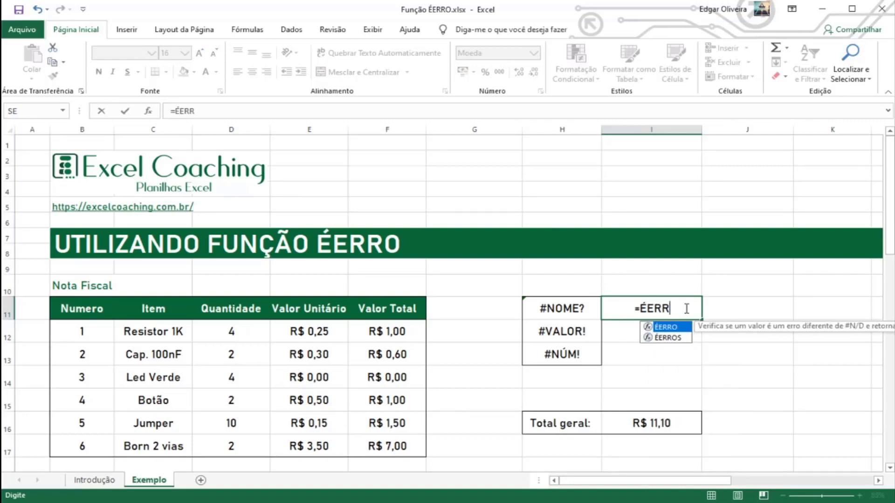
{"action": "type", "text": "OS("}
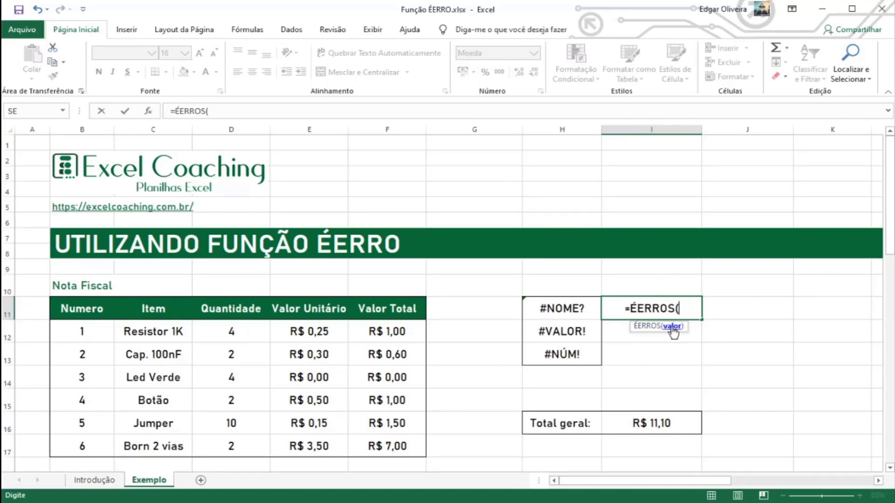
{"action": "left_click", "coordinate": [543, 306]}
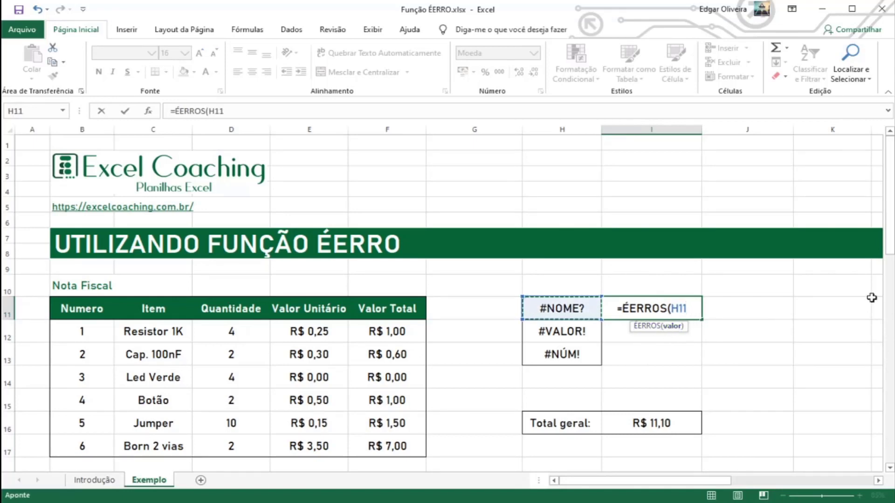
{"action": "key", "text": "Return"}
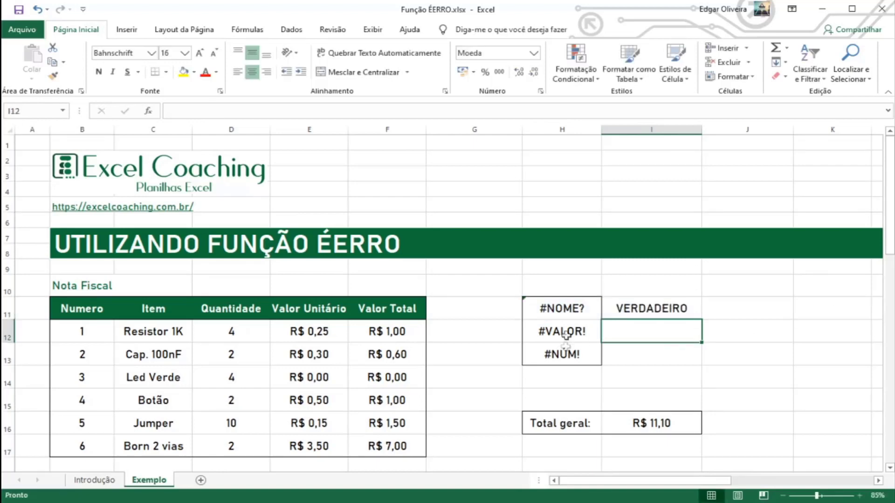
{"action": "left_click", "coordinate": [696, 309]}
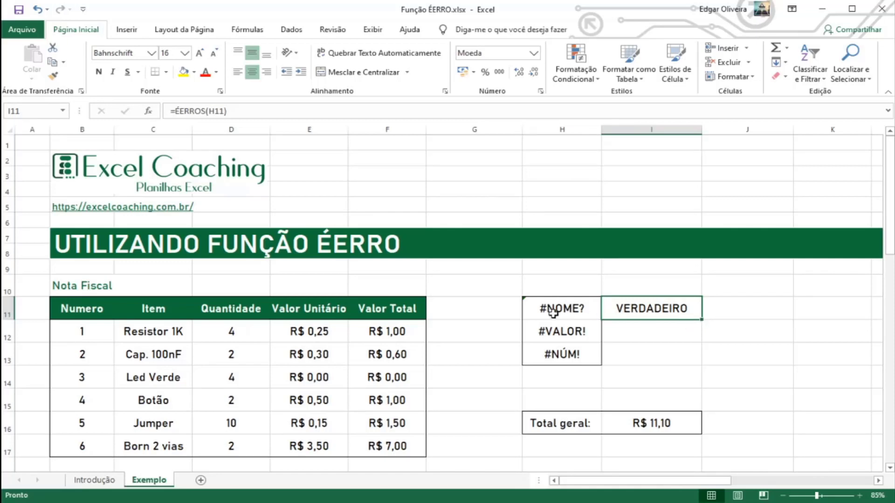
Replace the #VALOR! text in H12 with the formula =D13*E13.
{"action": "left_click", "coordinate": [568, 338]}
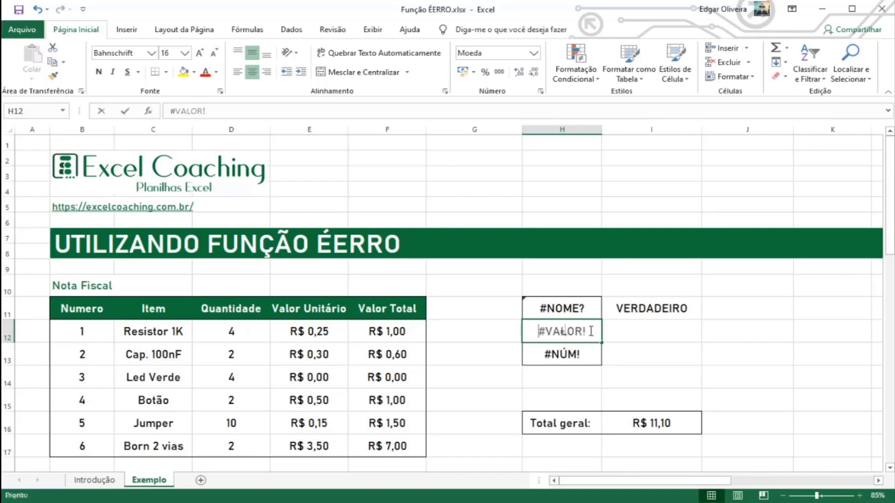
{"action": "type", "text": "="}
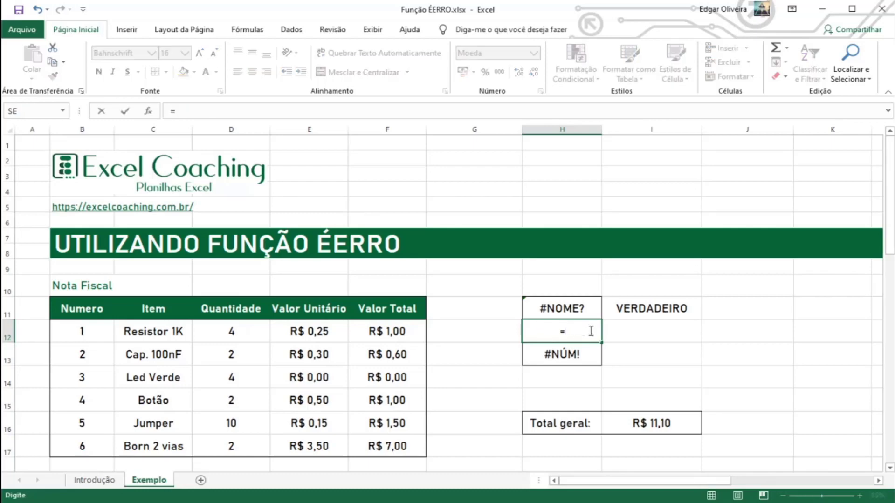
{"action": "left_click", "coordinate": [240, 356]}
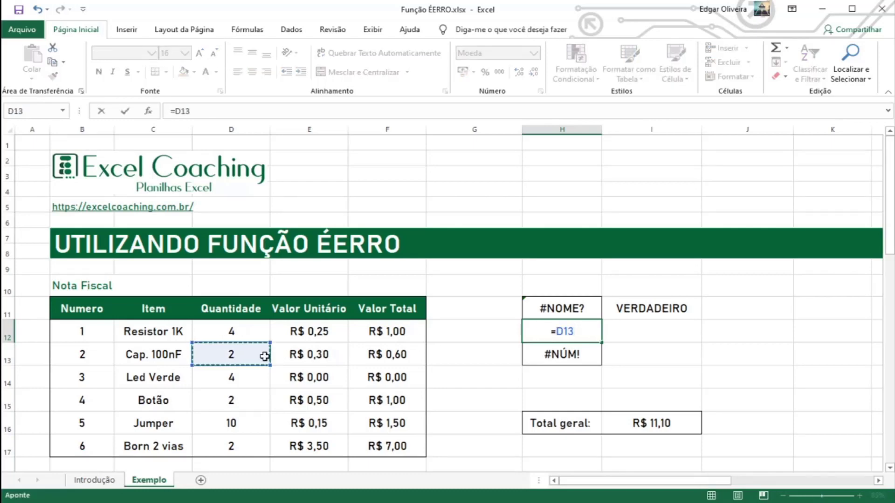
{"action": "type", "text": "*"}
{"action": "left_click", "coordinate": [295, 353]}
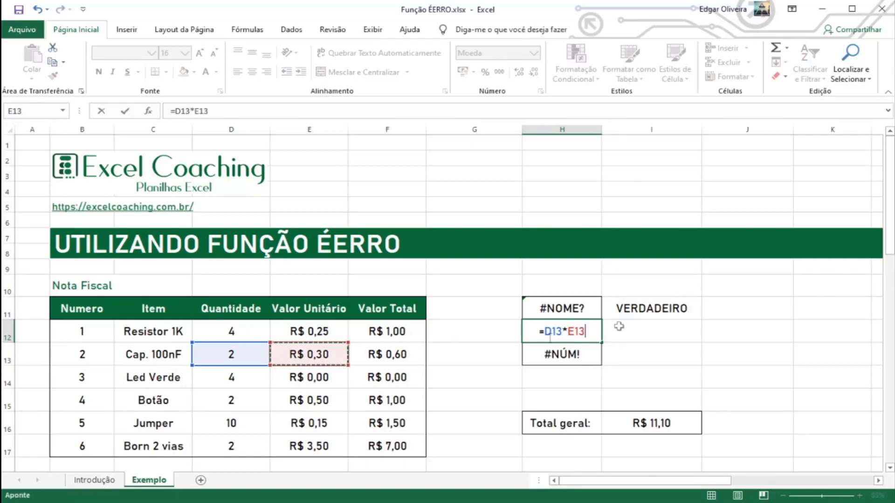
{"action": "key", "text": "Return"}
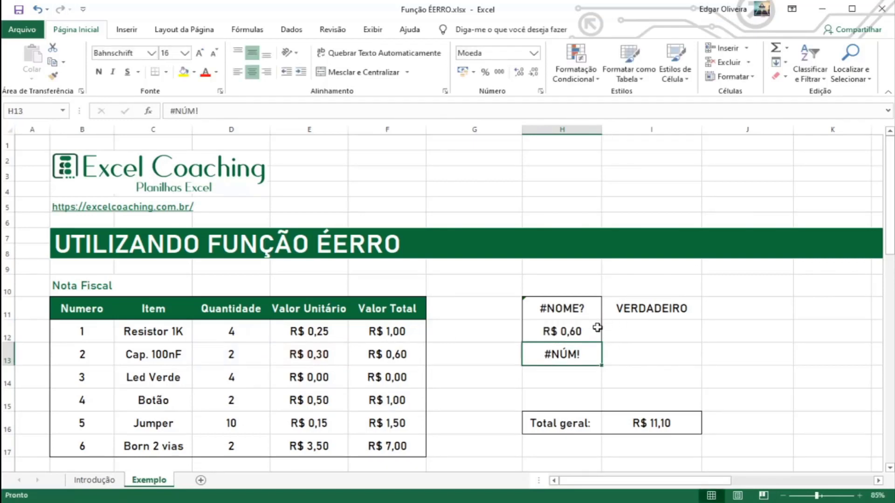
Replace the Cap. 100nF quantity in D13 with the text DOIS to provoke a value error.
{"action": "left_click", "coordinate": [215, 355]}
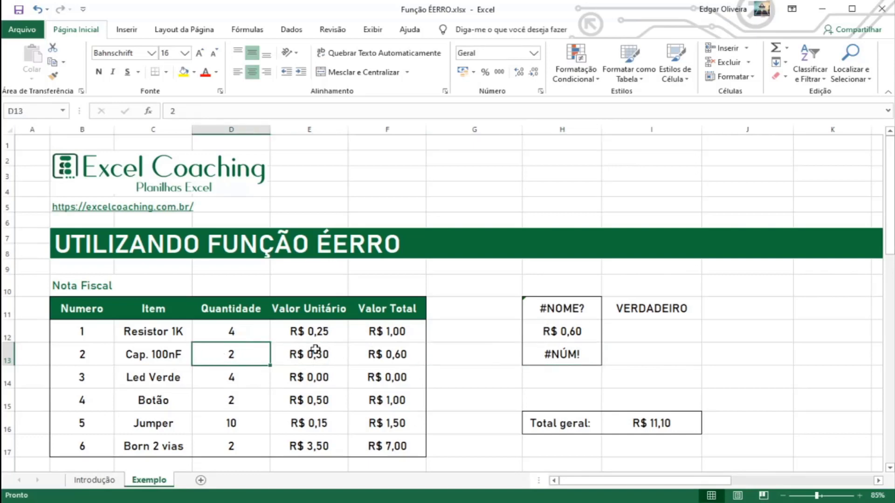
{"action": "type", "text": "DOIS"}
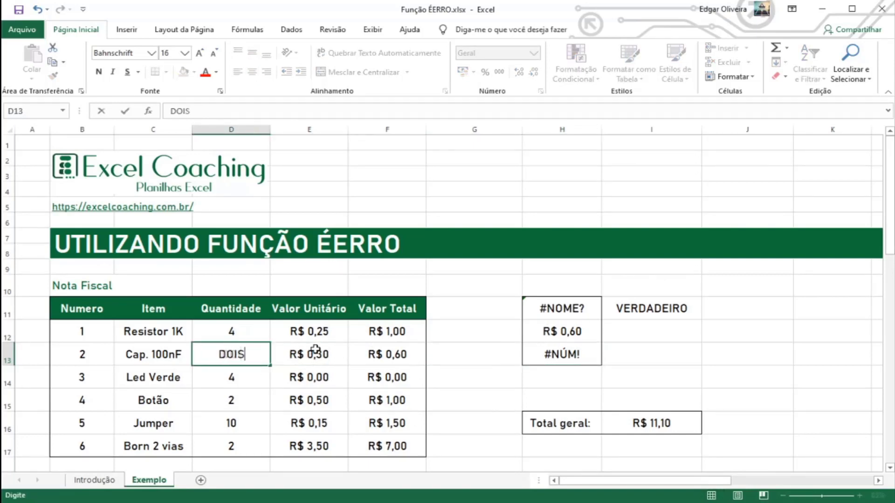
{"action": "key", "text": "Return"}
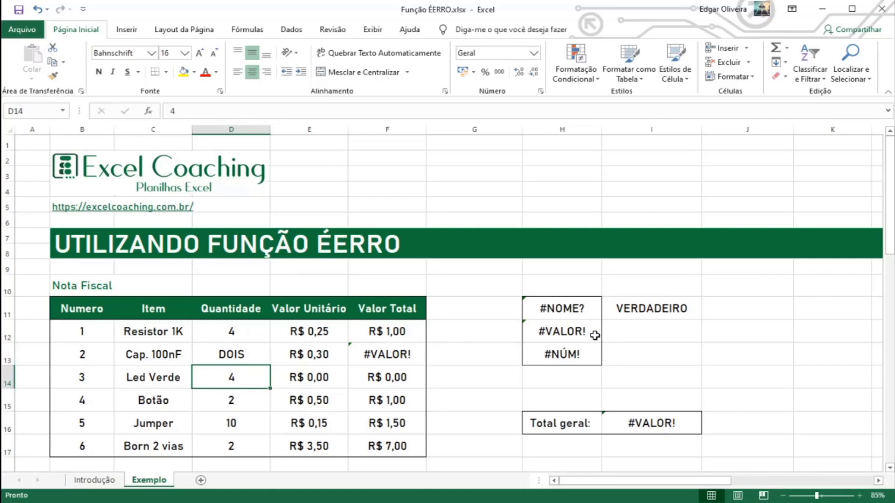
Replace the #NÚM! text in H13 with the formula =D14^99999 to provoke a number error.
{"action": "double_click", "coordinate": [591, 359]}
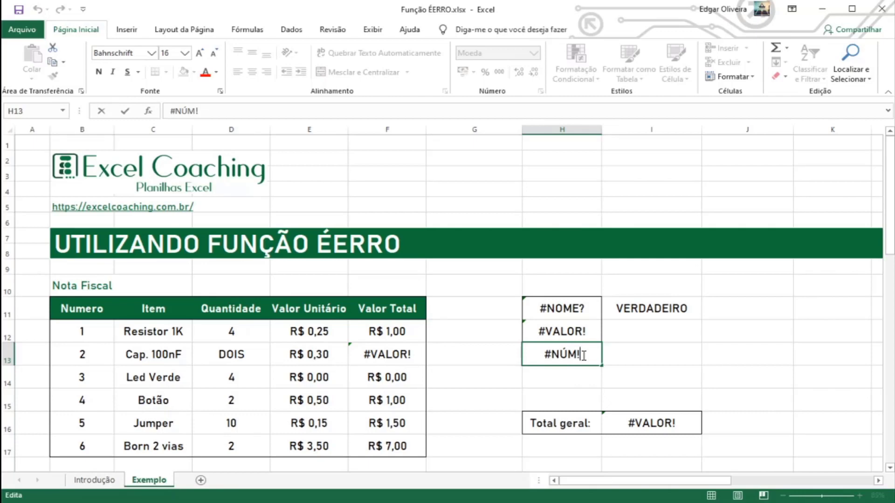
{"action": "left_click_drag", "start_coordinate": [583, 355], "coordinate": [543, 355]}
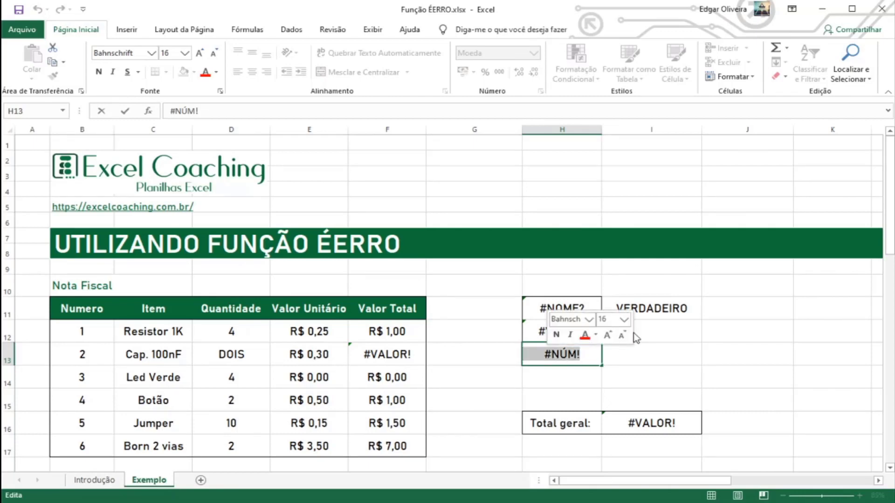
{"action": "type", "text": "="}
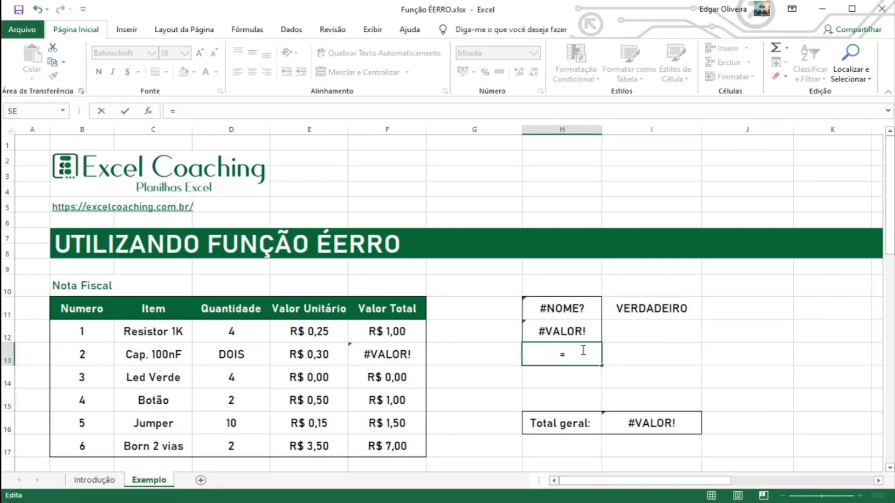
{"action": "left_click", "coordinate": [237, 382]}
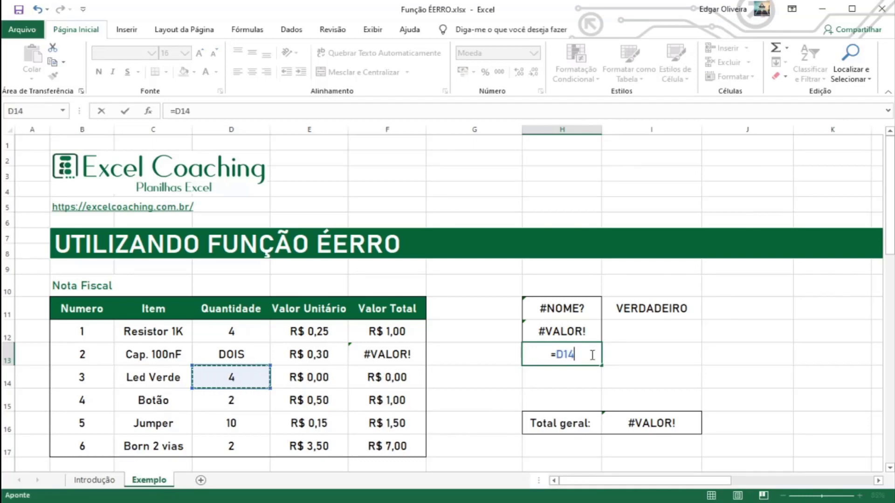
{"action": "type", "text": "^9999"}
{"action": "key", "text": "Return"}
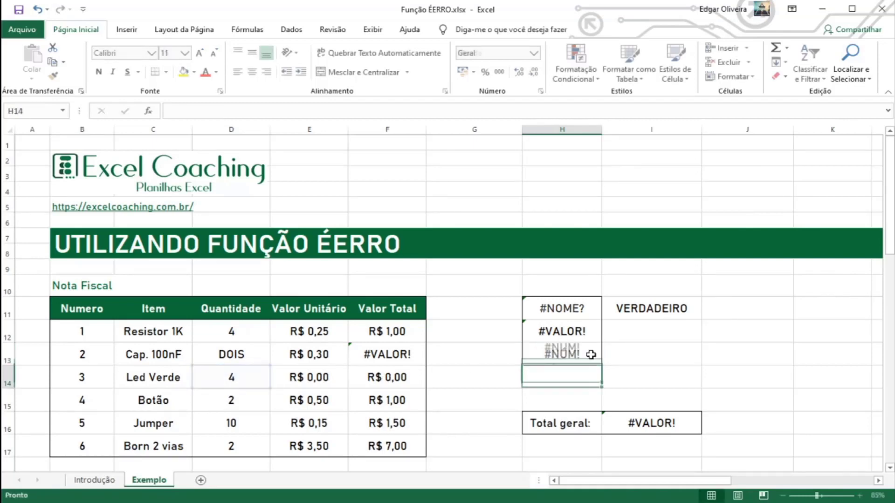
{"action": "left_click", "coordinate": [588, 354]}
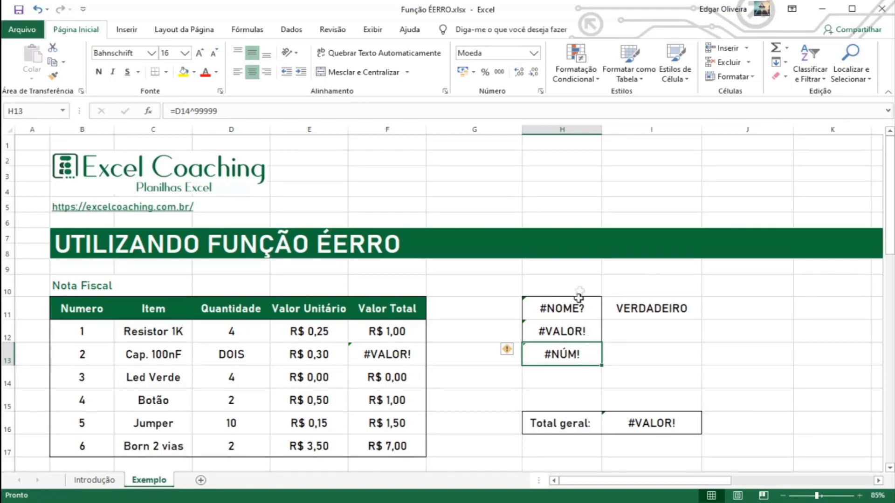
Fill the ÉERROS formula from I11 down to I13 and check the cell references in the copies.
{"action": "left_click", "coordinate": [681, 313]}
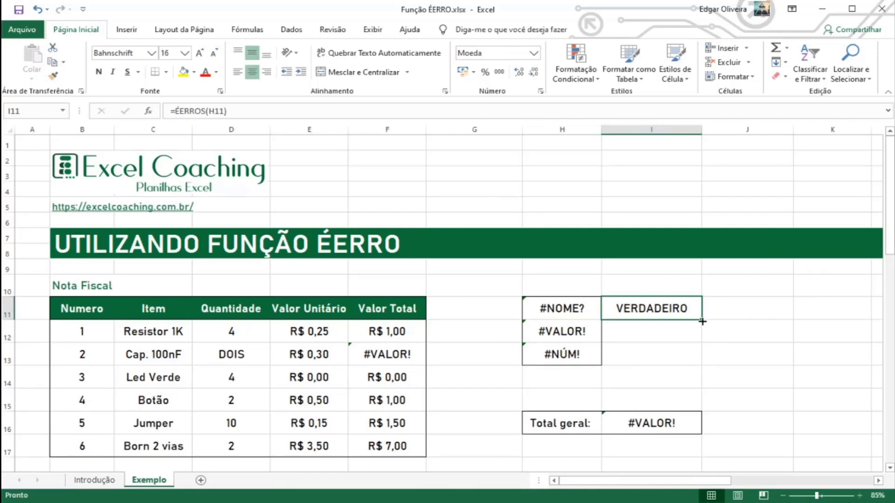
{"action": "left_click_drag", "start_coordinate": [702, 317], "coordinate": [698, 356]}
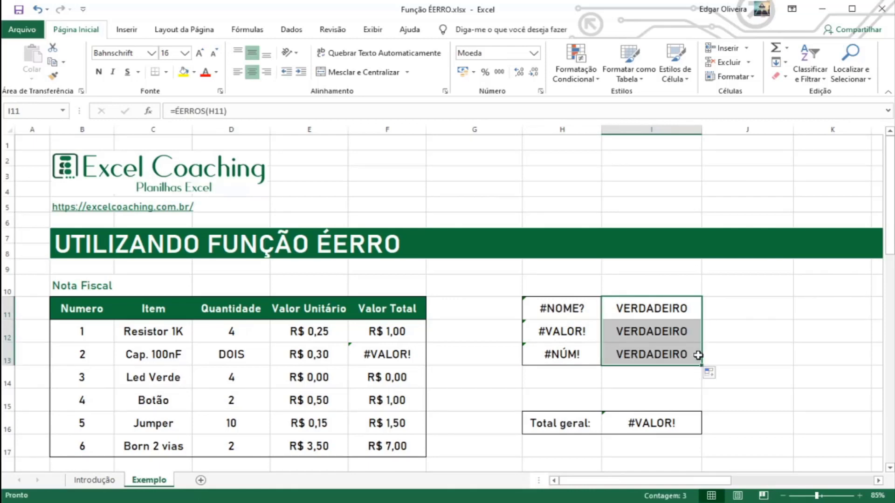
{"action": "double_click", "coordinate": [648, 333]}
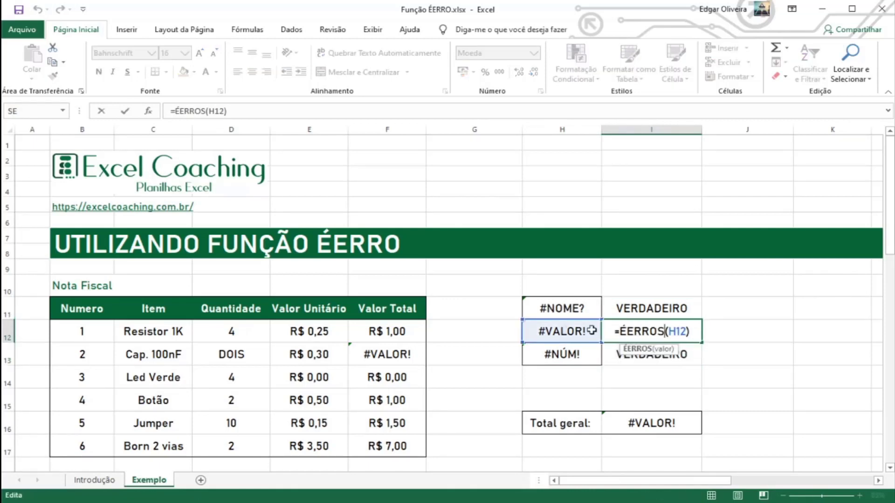
{"action": "key", "text": "Escape"}
{"action": "double_click", "coordinate": [627, 345]}
{"action": "key", "text": "Escape"}
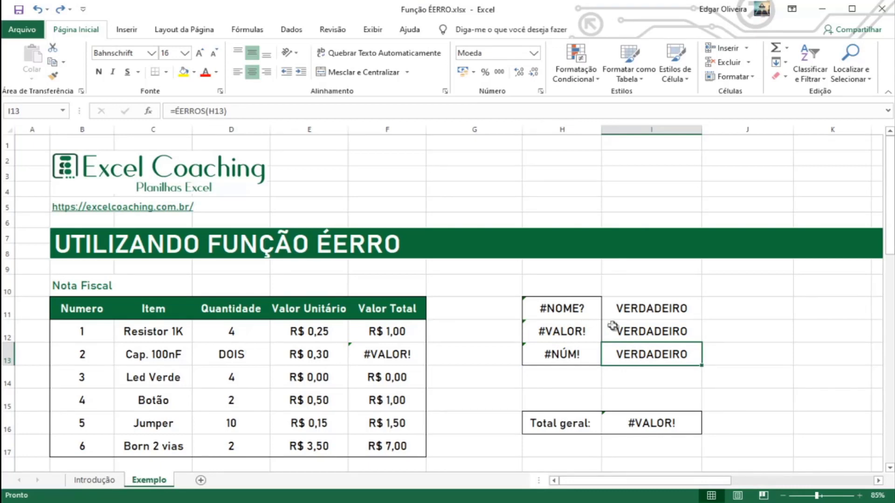
Review the formulas in I12 and H12, and set the Cap. 100nF quantity in D13 to 2.
{"action": "left_click", "coordinate": [636, 333]}
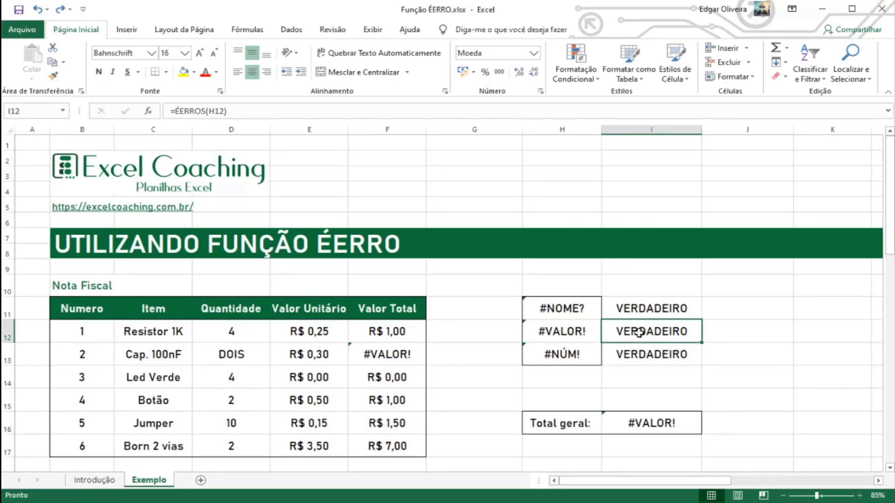
{"action": "left_click", "coordinate": [578, 331]}
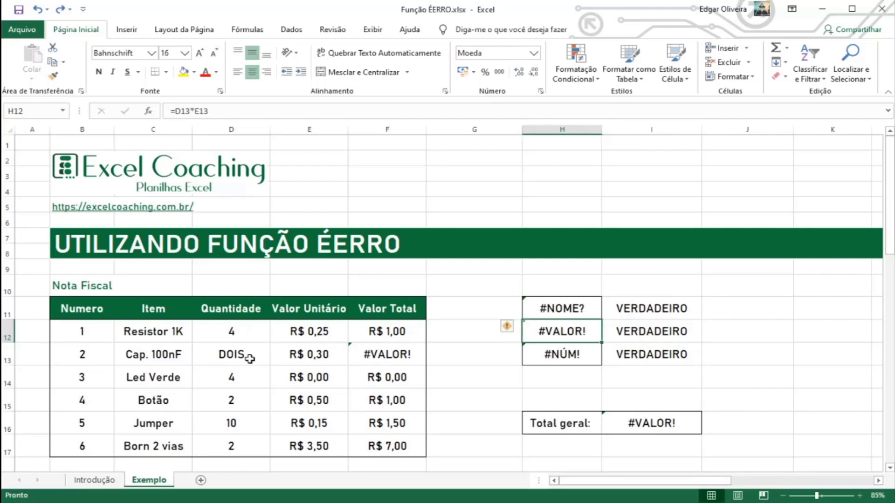
{"action": "left_click", "coordinate": [252, 355]}
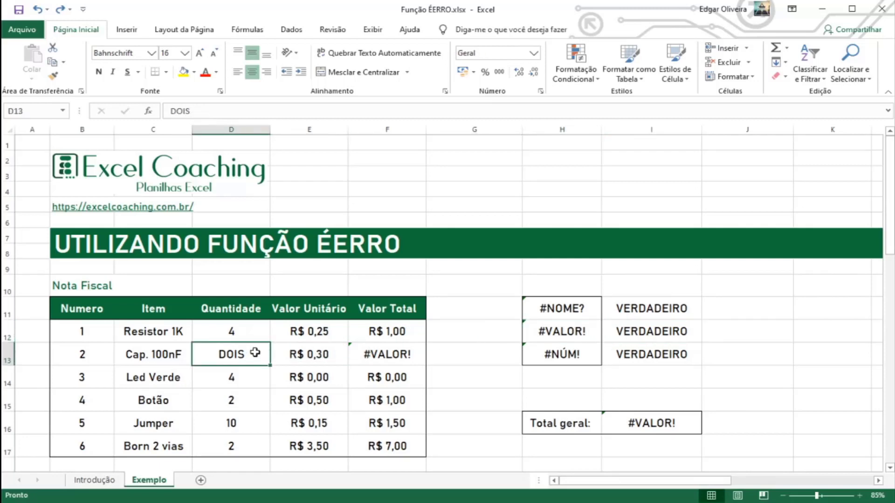
{"action": "type", "text": "2"}
{"action": "key", "text": "Return"}
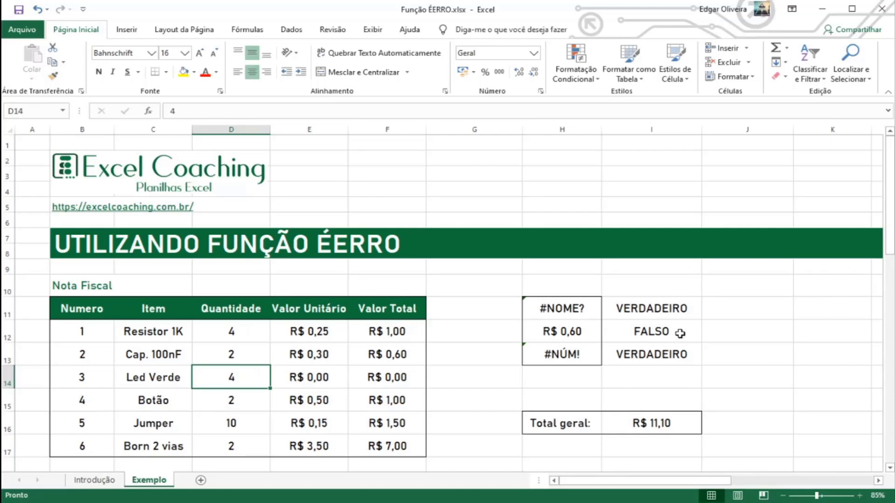
Correct the misspelled function name in H11 so the formula reads =SOMA(F12:F17).
{"action": "left_click", "coordinate": [595, 311]}
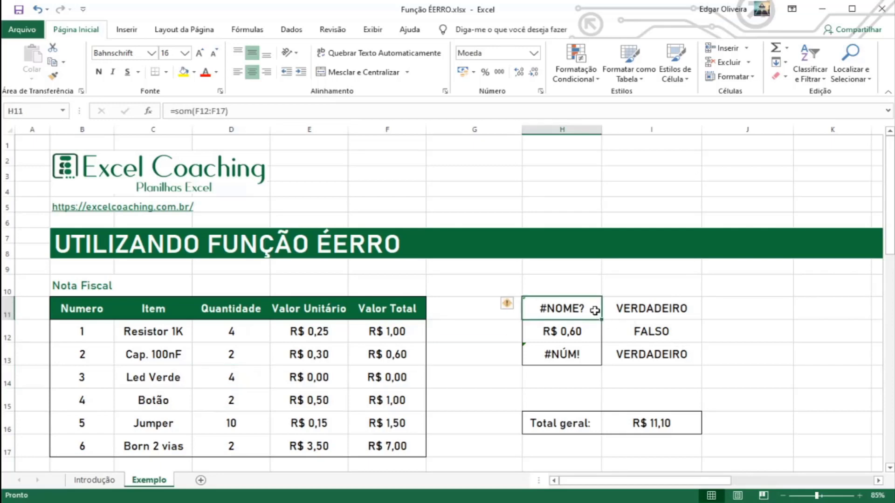
{"action": "double_click", "coordinate": [591, 310]}
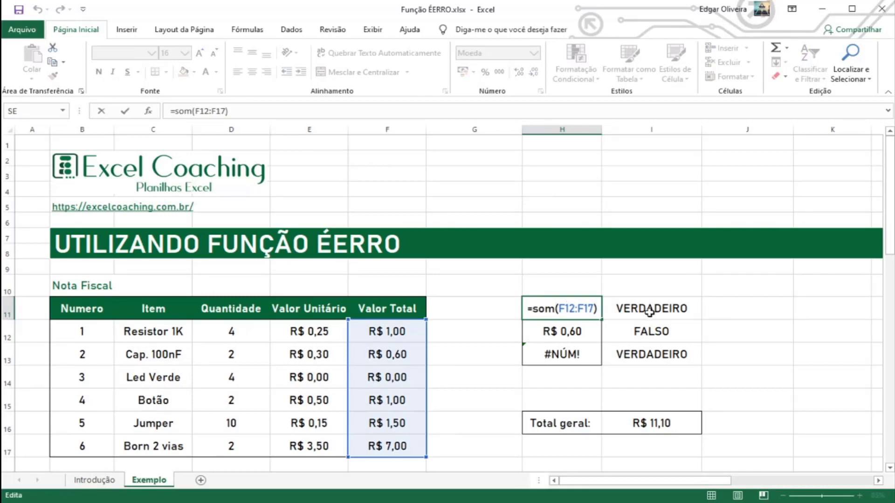
{"action": "type", "text": "a"}
{"action": "key", "text": "Tab"}
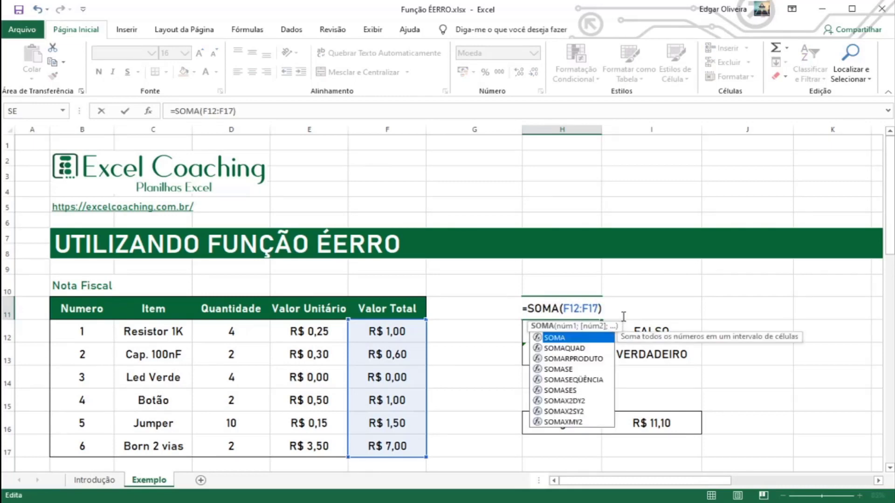
{"action": "key", "text": "Return"}
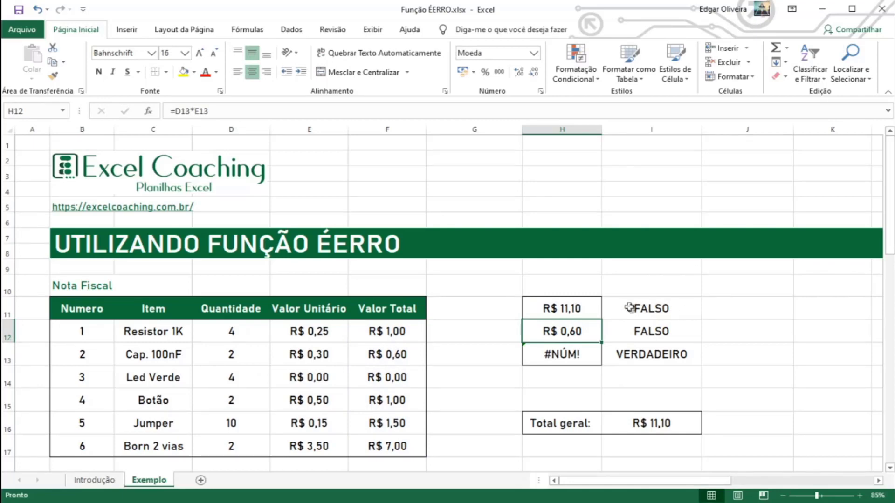
Change the exponent in H13 so the formula reads =D14^2, and check the ÉERROS result in I13.
{"action": "left_click", "coordinate": [699, 360]}
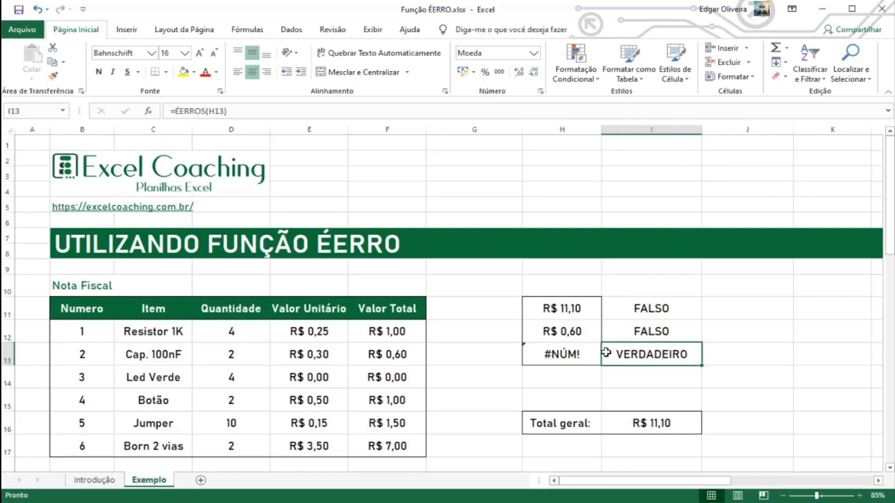
{"action": "double_click", "coordinate": [580, 355]}
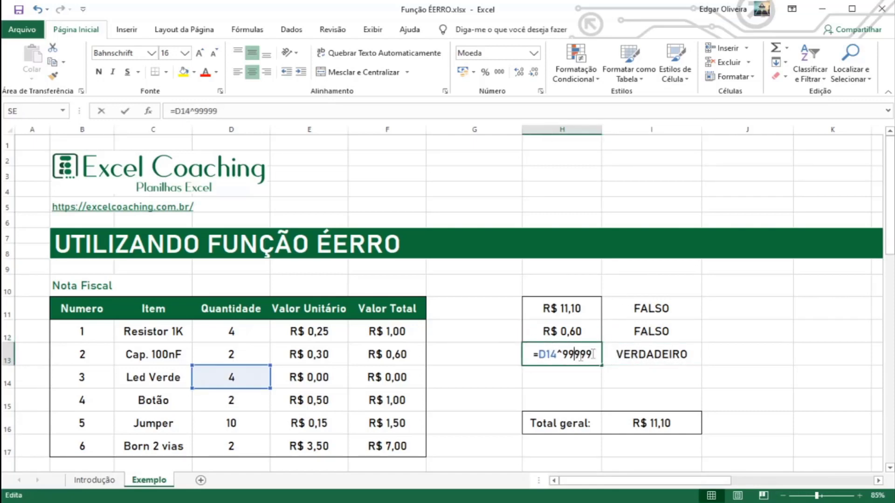
{"action": "left_click_drag", "start_coordinate": [593, 354], "coordinate": [562, 354]}
{"action": "type", "text": "2"}
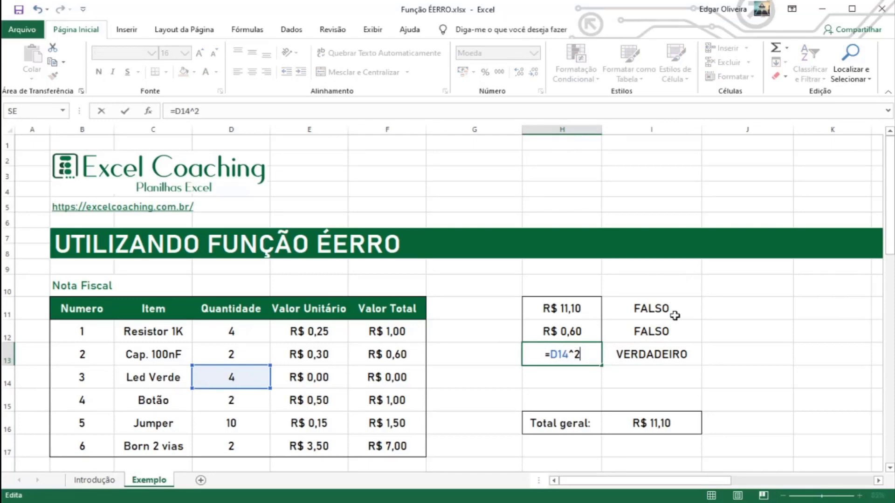
{"action": "key", "text": "Return"}
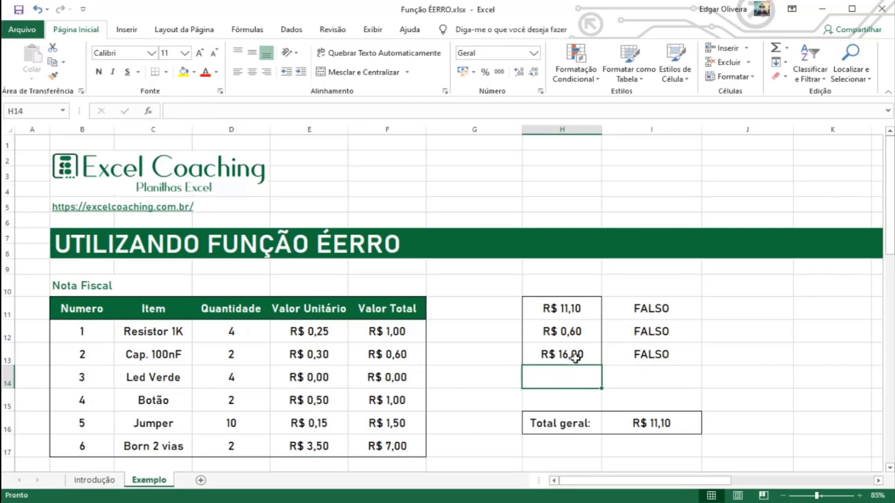
{"action": "left_click", "coordinate": [671, 363]}
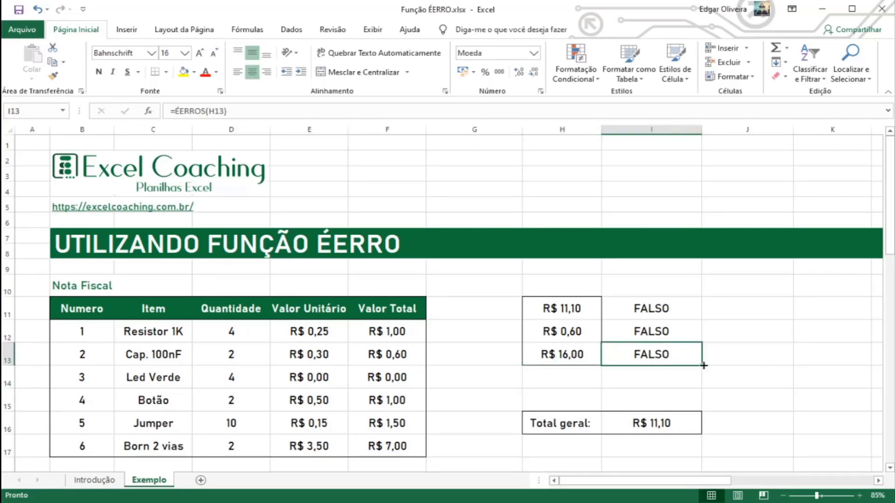